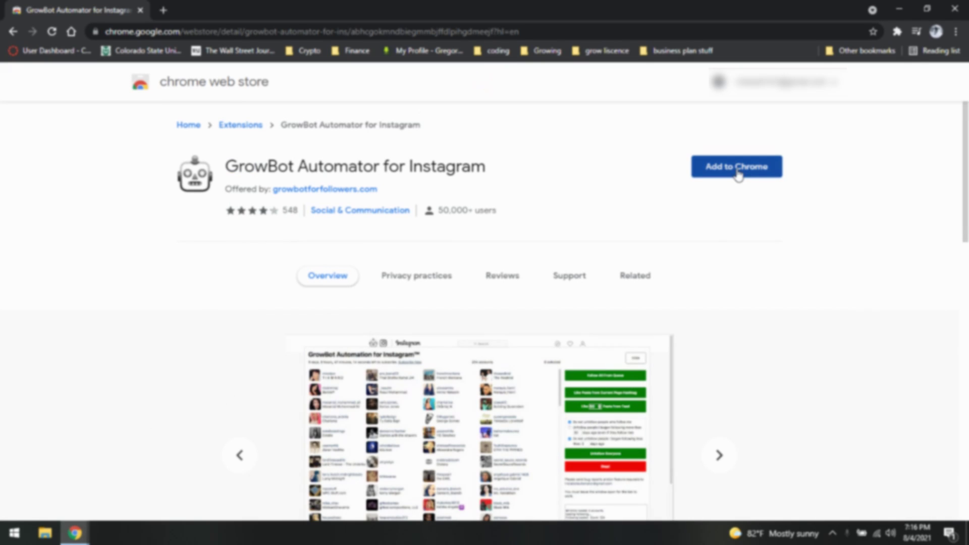
Step: Add the GrowBot Automator for Instagram extension to Chrome from the Web Store
click(738, 174)
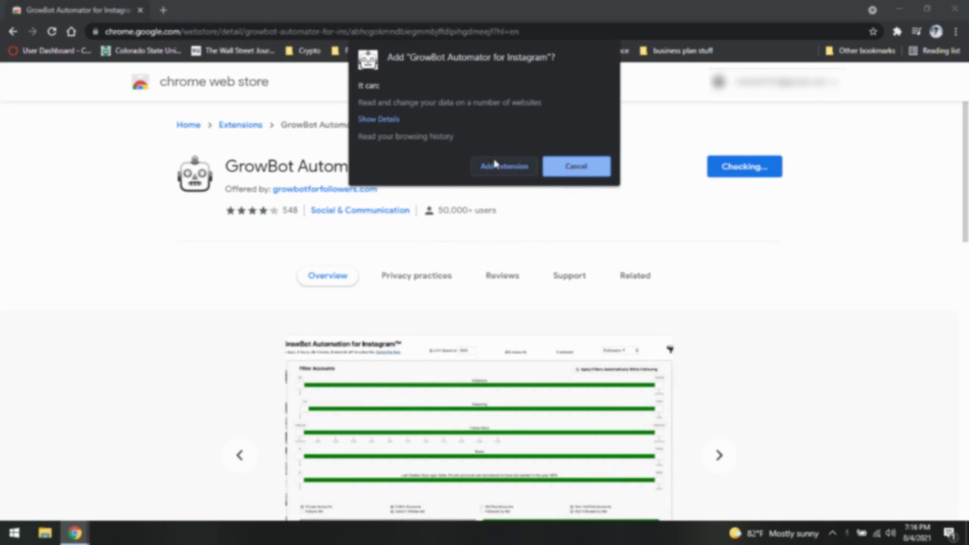
click(496, 164)
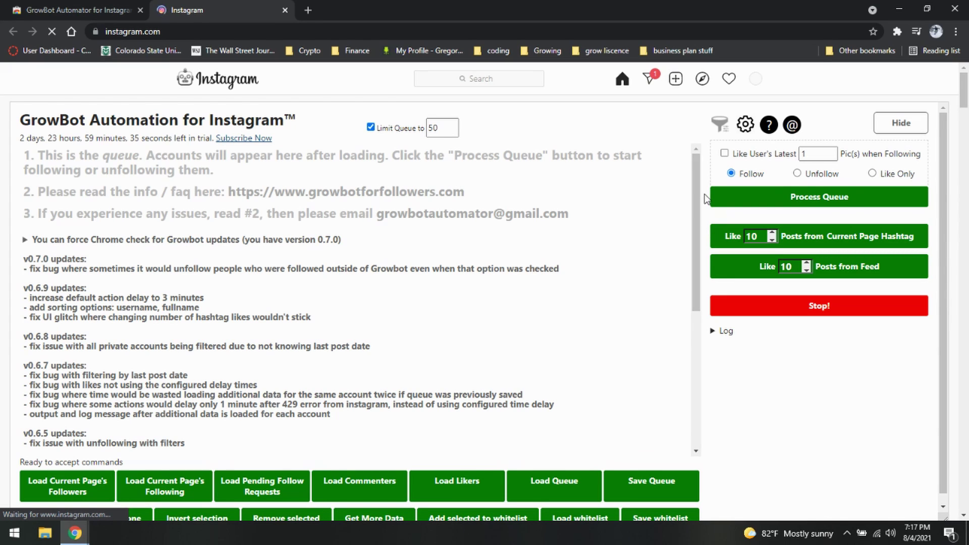
Step: Scroll through GrowBot's changelog on instagram.com down to the v0.5.7 notes
mouse_move(697, 197)
mouse_down()
mouse_move(688, 310)
mouse_move(688, 134)
mouse_up()
scroll(965, 112, down, 1)
drag(965, 112, 964, 169)
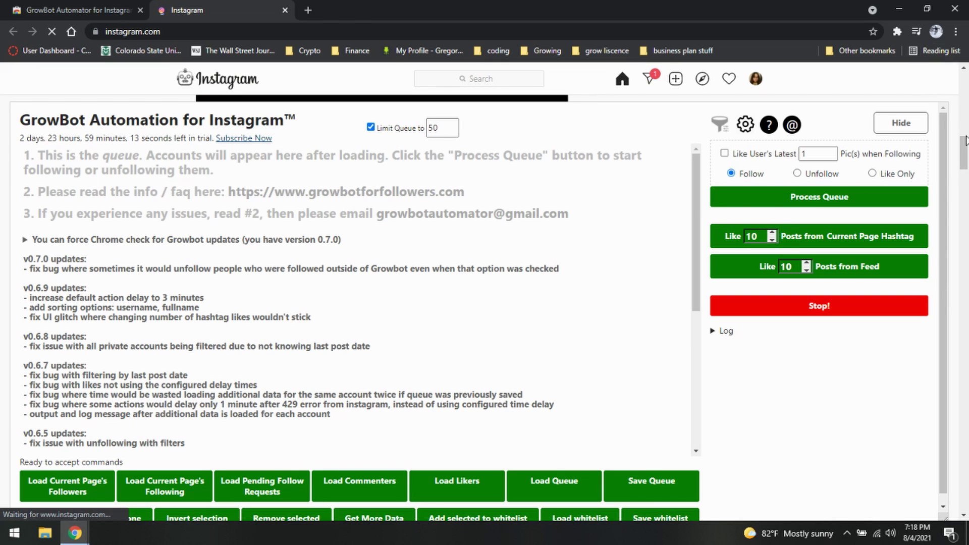
drag(964, 151, 964, 66)
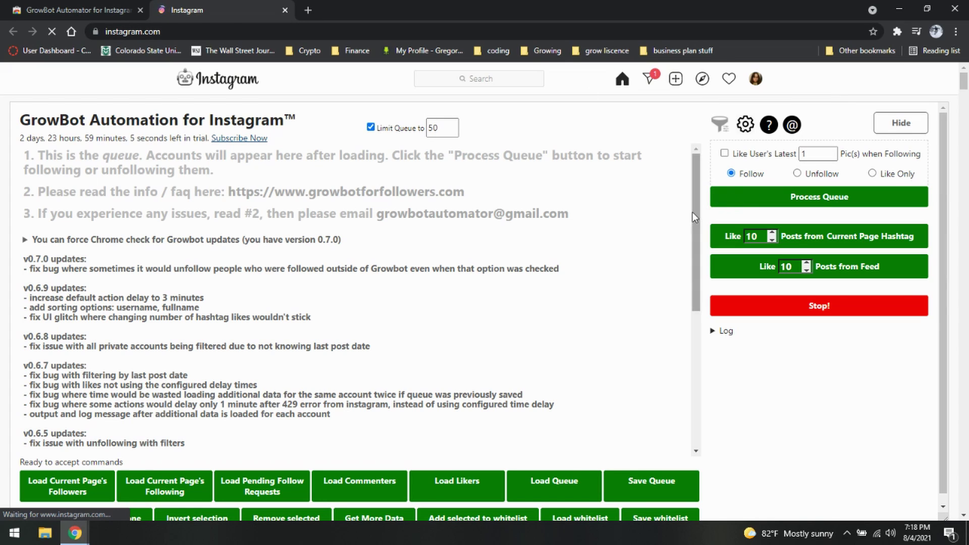
drag(694, 212, 711, 428)
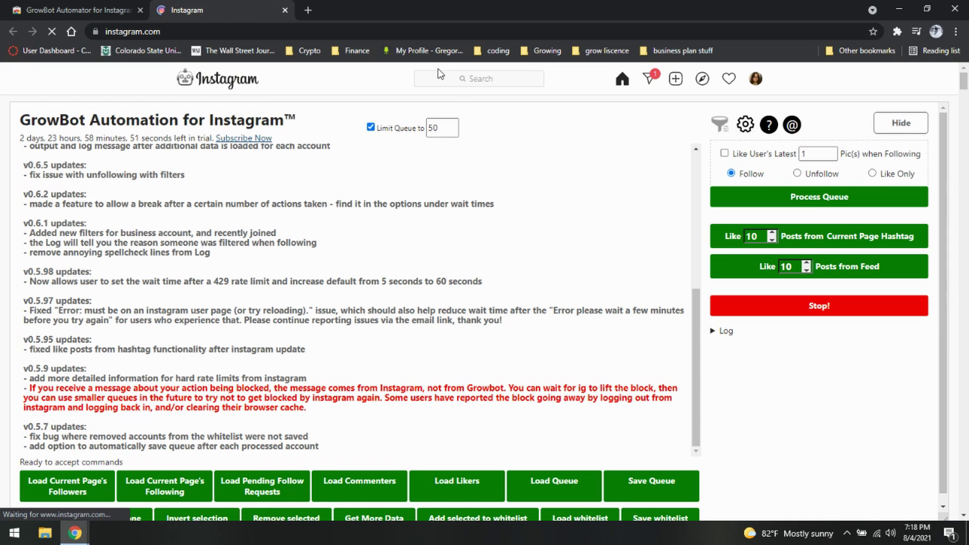
click(454, 79)
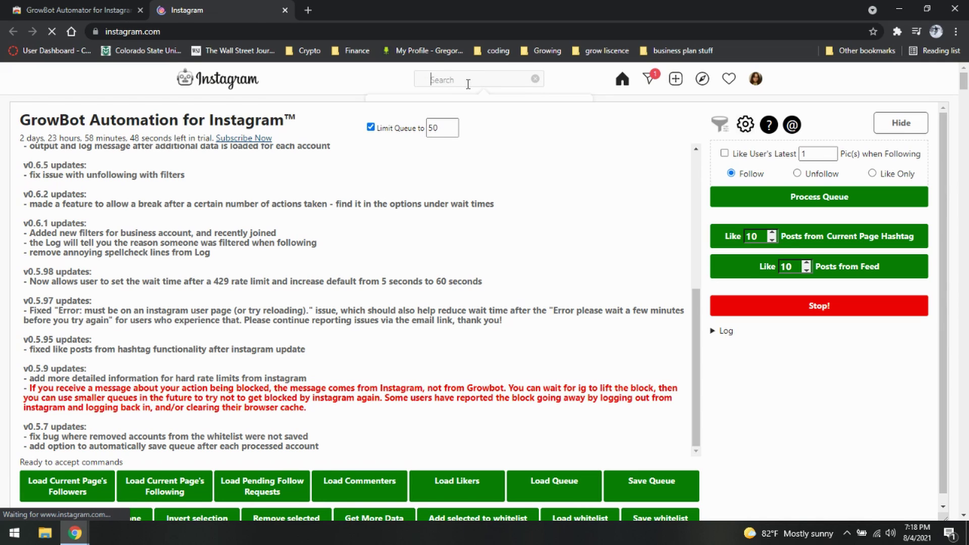
text(yunggoat_92)
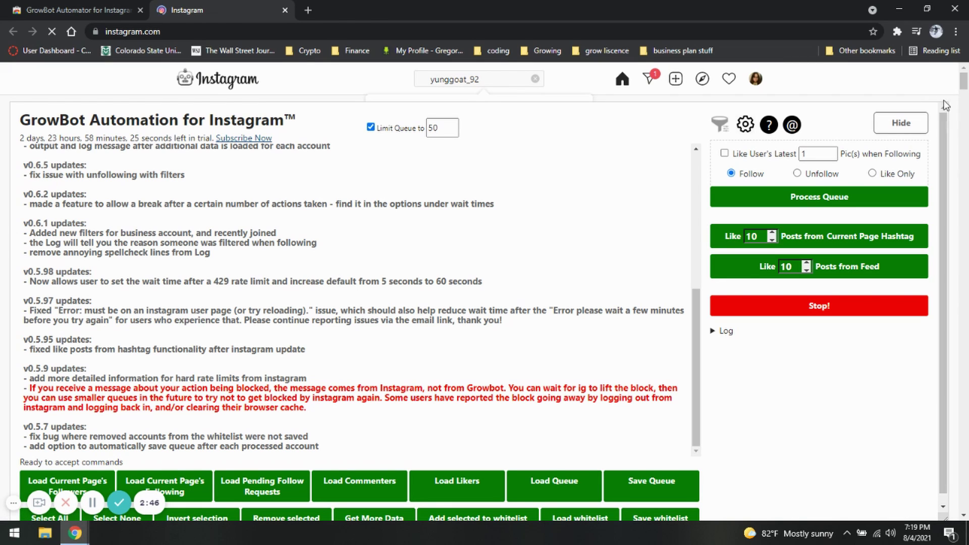
click(901, 123)
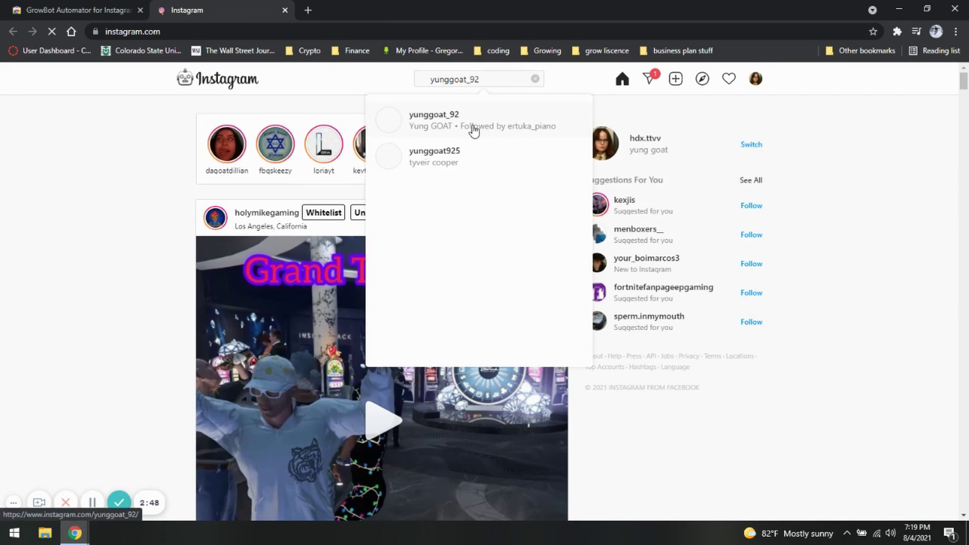
click(473, 130)
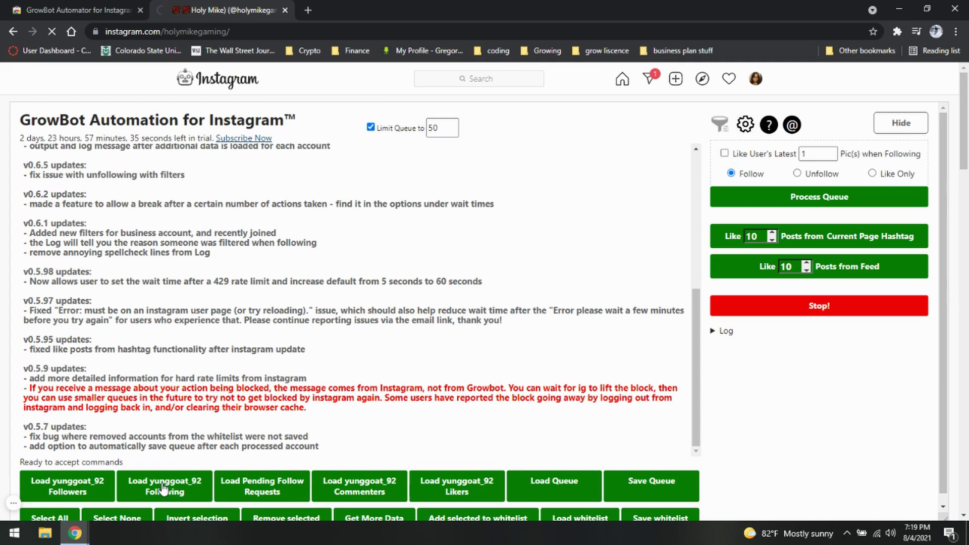
click(71, 488)
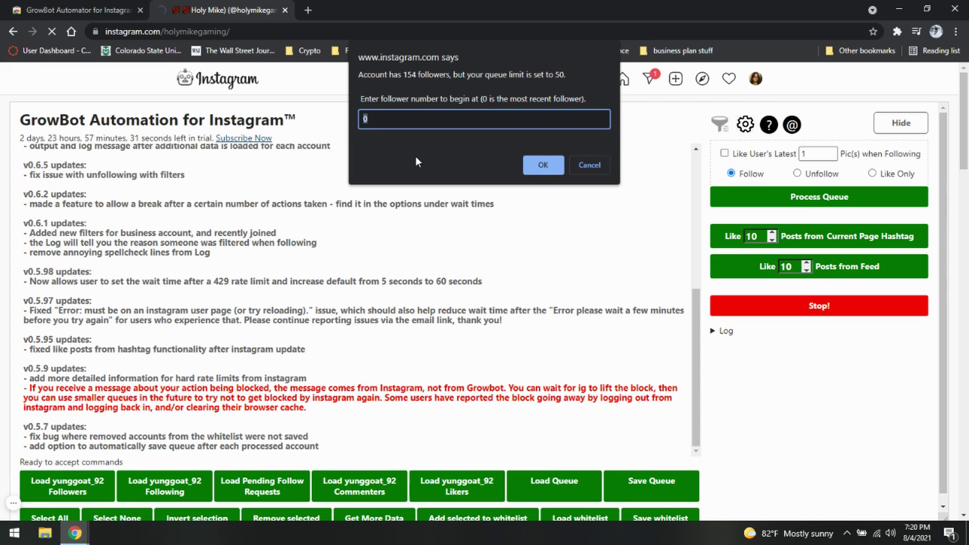
text(50)
key(Return)
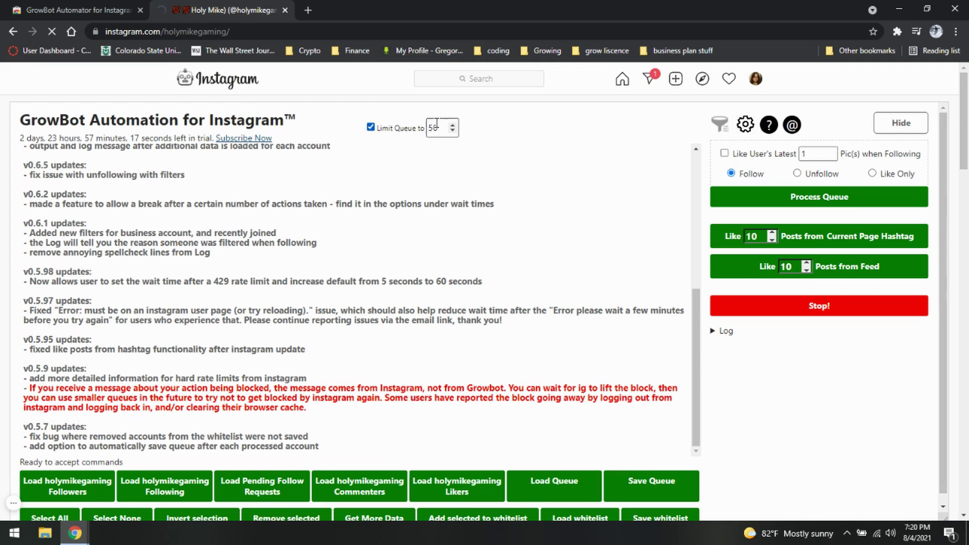
key(BackSpace)
key(BackSpace)
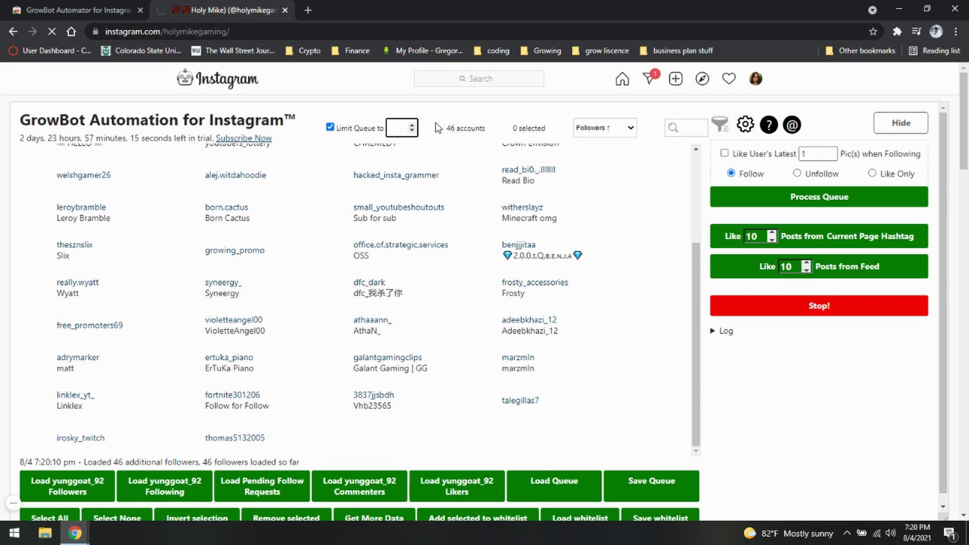
text(100)
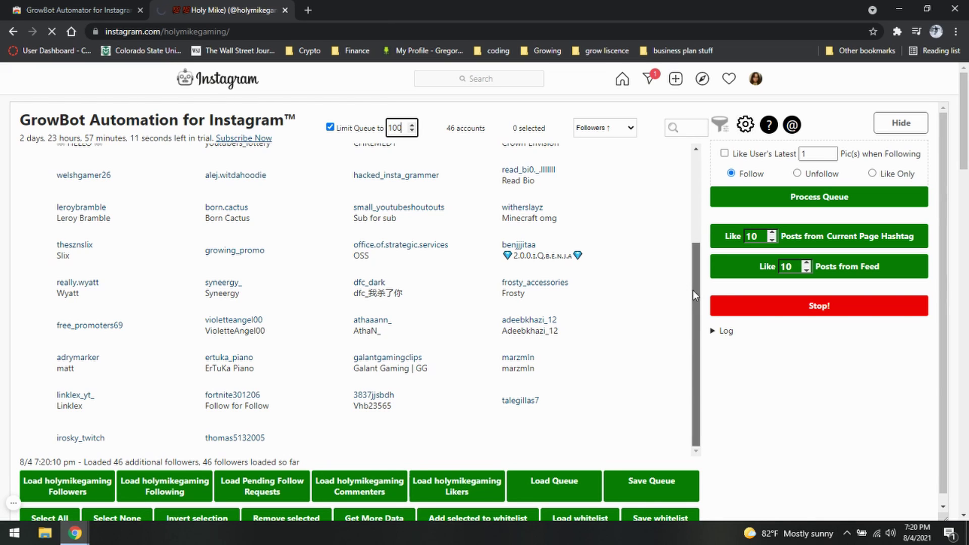
drag(692, 295, 692, 207)
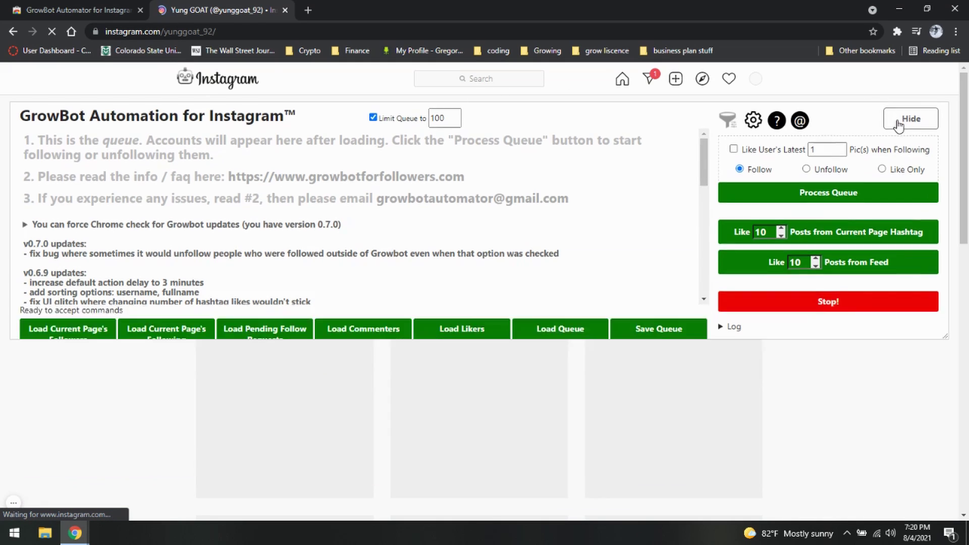
Step: Hide the GrowBot panel to view the profile, then reopen it from the Extensions menu
click(899, 125)
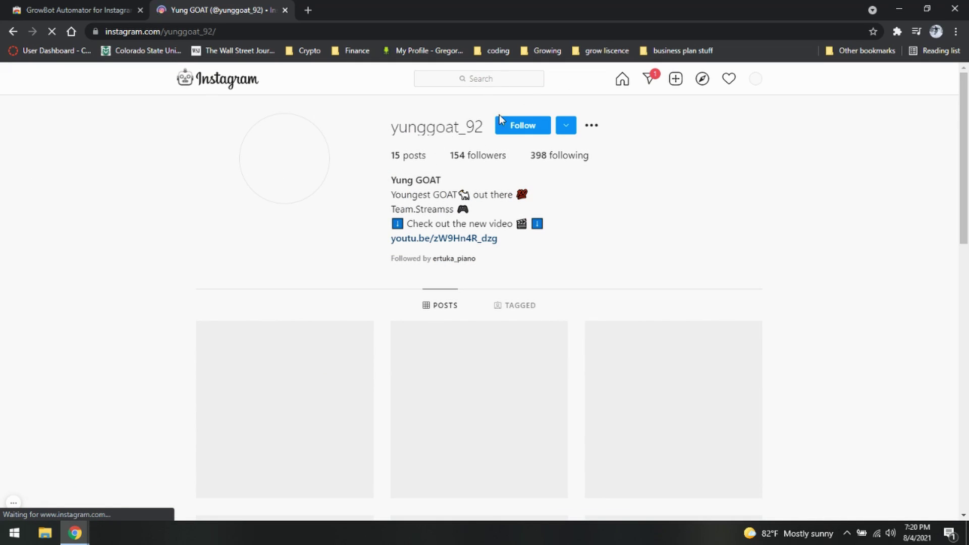
click(898, 31)
click(780, 143)
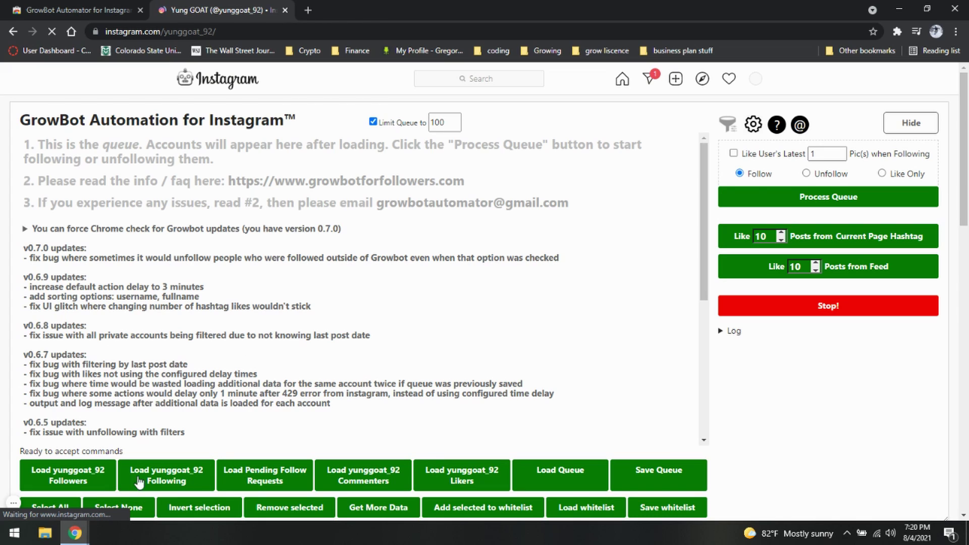
click(92, 479)
text(501)
click(68, 471)
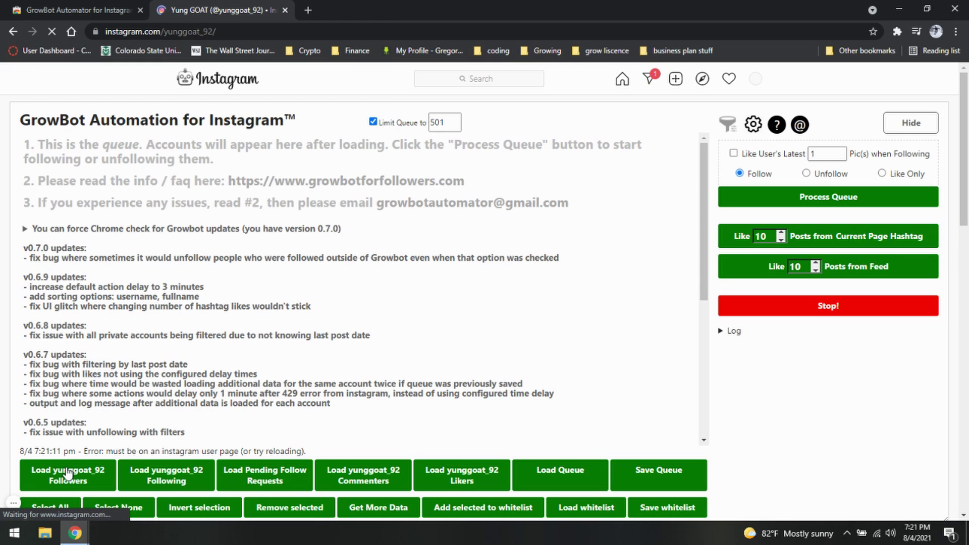
click(69, 473)
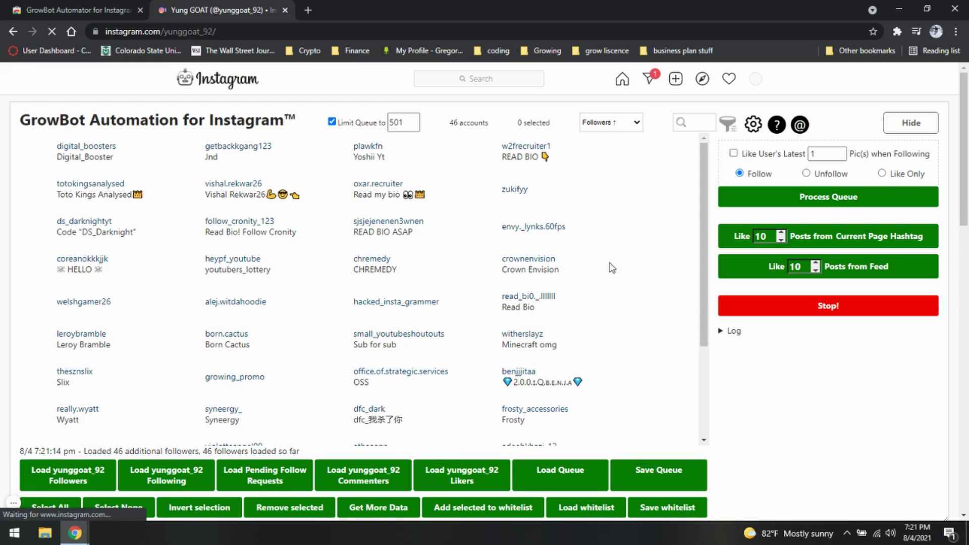
drag(703, 207, 701, 296)
drag(705, 346, 704, 257)
click(638, 123)
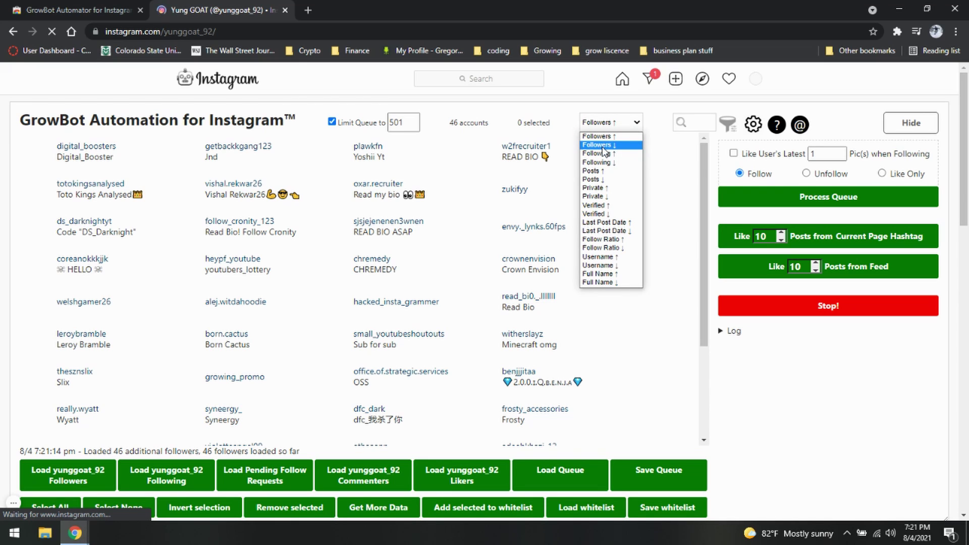
Step: Sort the queue by Username ↑, then Followers ↓, declining the extra-data prompt
click(603, 258)
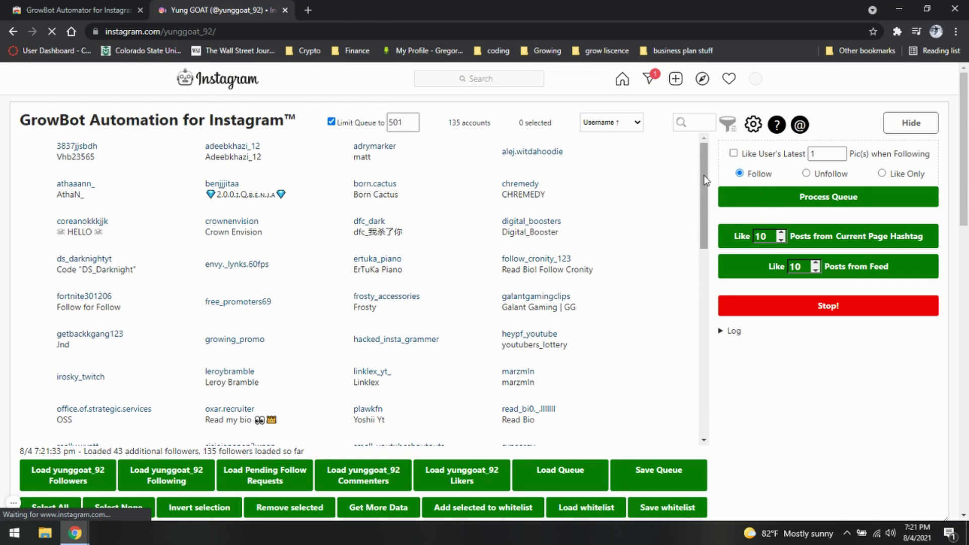
scroll(706, 192, down, 1)
scroll(703, 166, up, 1)
click(637, 124)
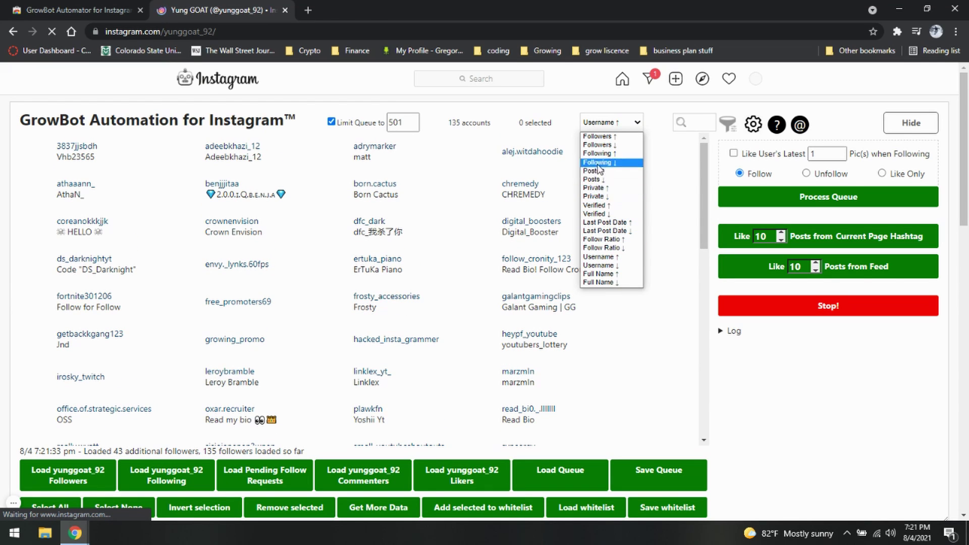
click(597, 145)
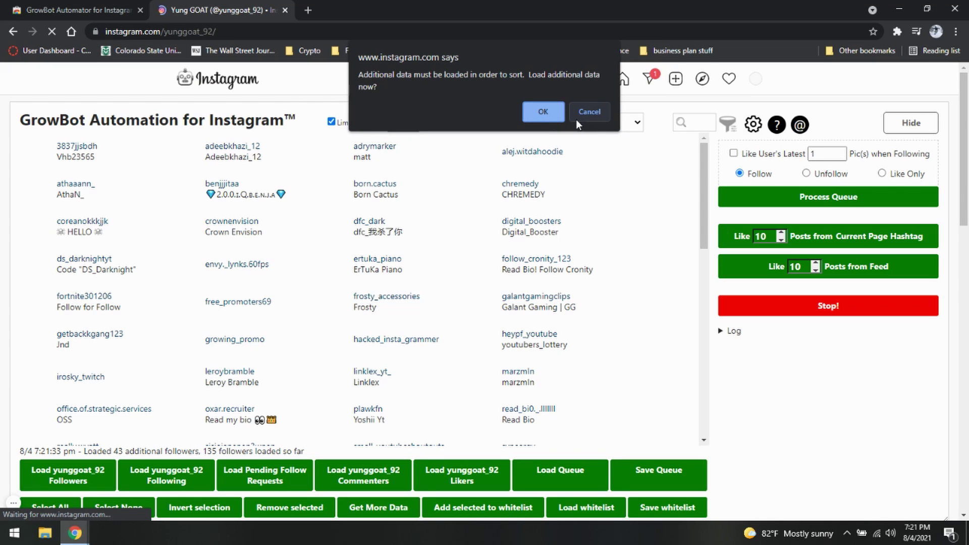
click(559, 115)
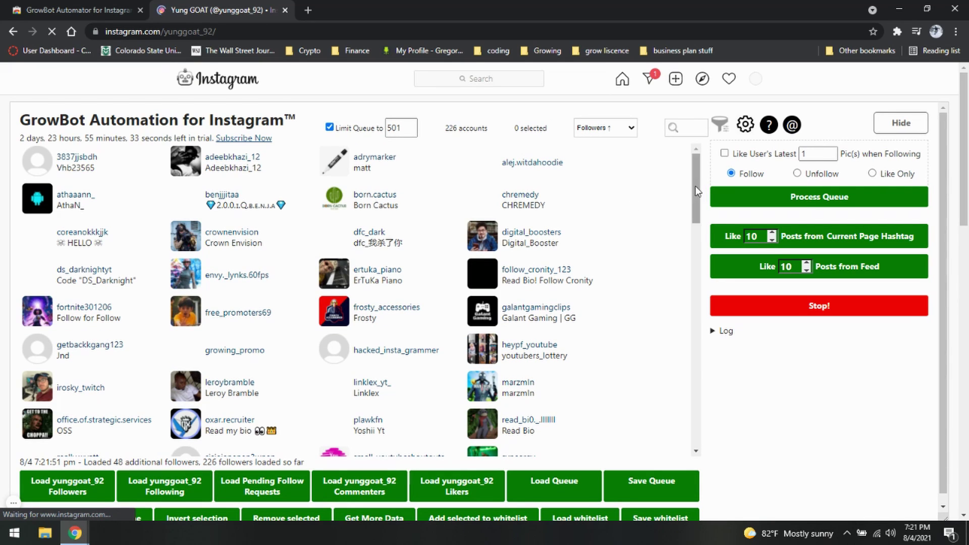
mouse_move(696, 186)
mouse_down()
mouse_move(695, 314)
mouse_move(691, 170)
mouse_up()
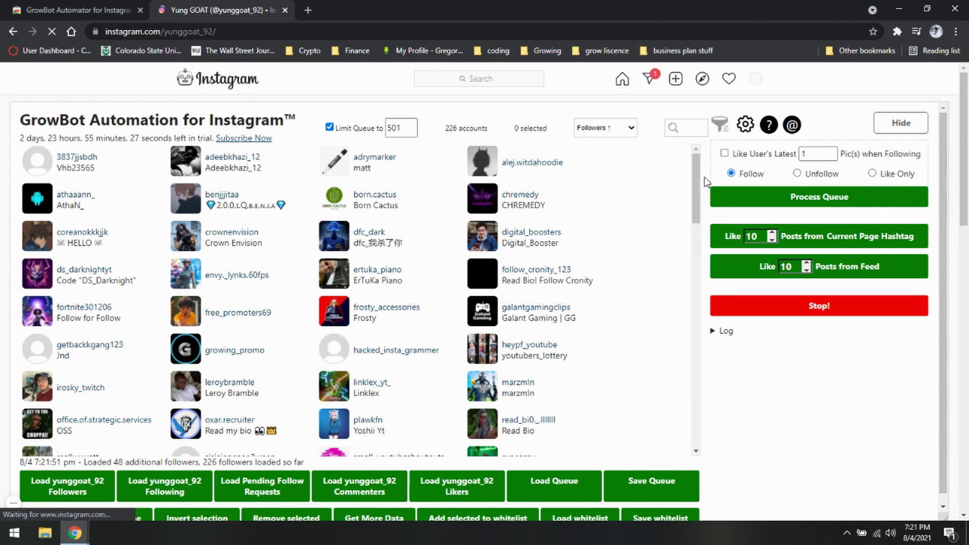
mouse_move(691, 172)
mouse_down()
mouse_move(687, 361)
mouse_move(692, 152)
mouse_up()
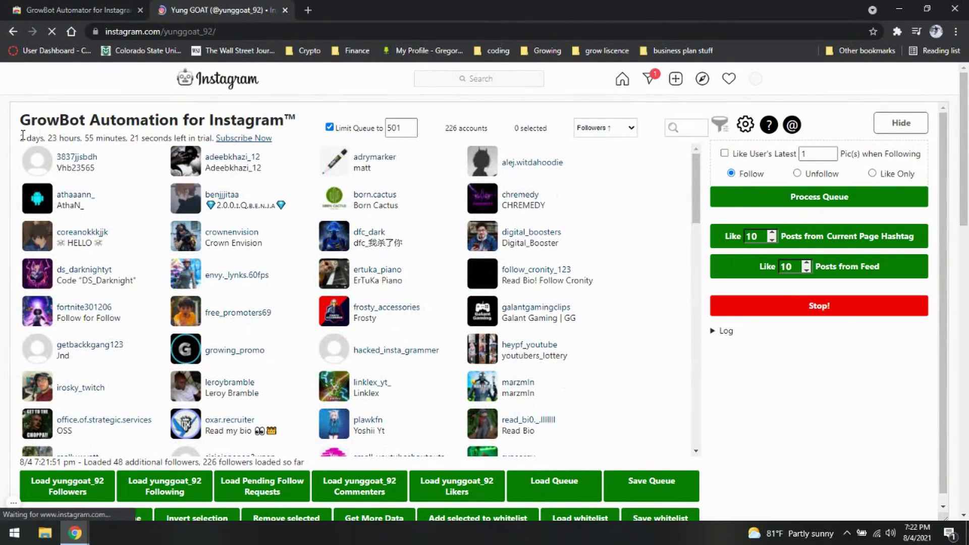
mouse_move(20, 141)
mouse_down()
mouse_move(199, 130)
mouse_move(196, 137)
mouse_up()
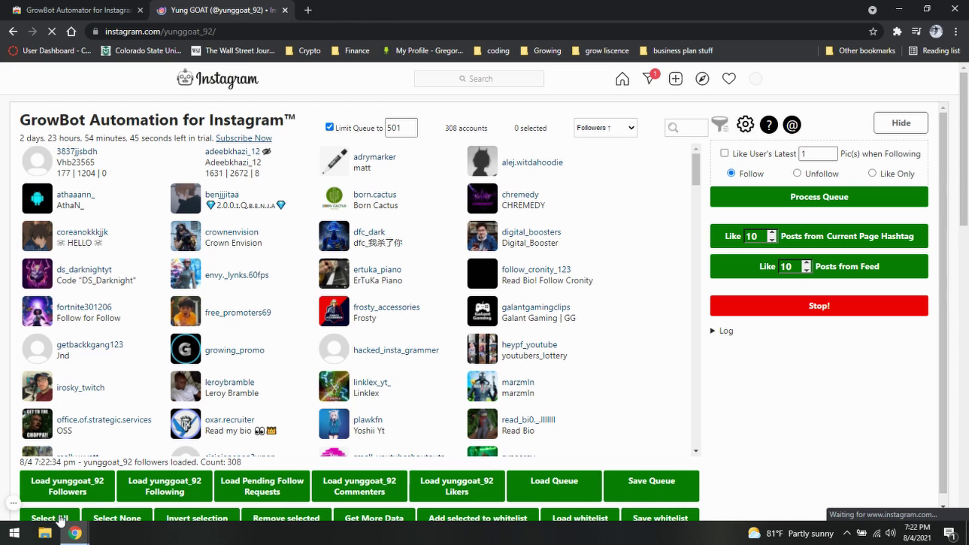
Step: Select all 308 queued accounts and add them to the whitelist
click(61, 519)
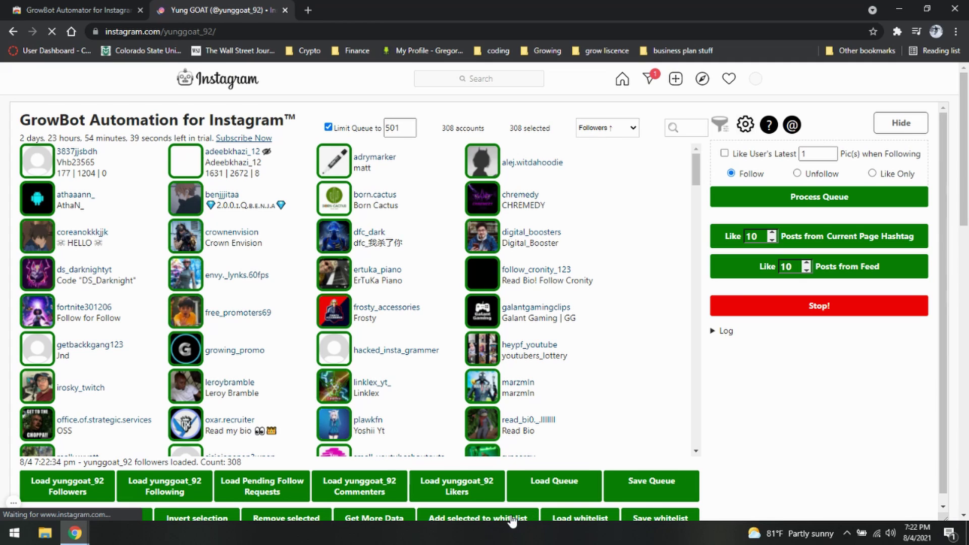
click(512, 520)
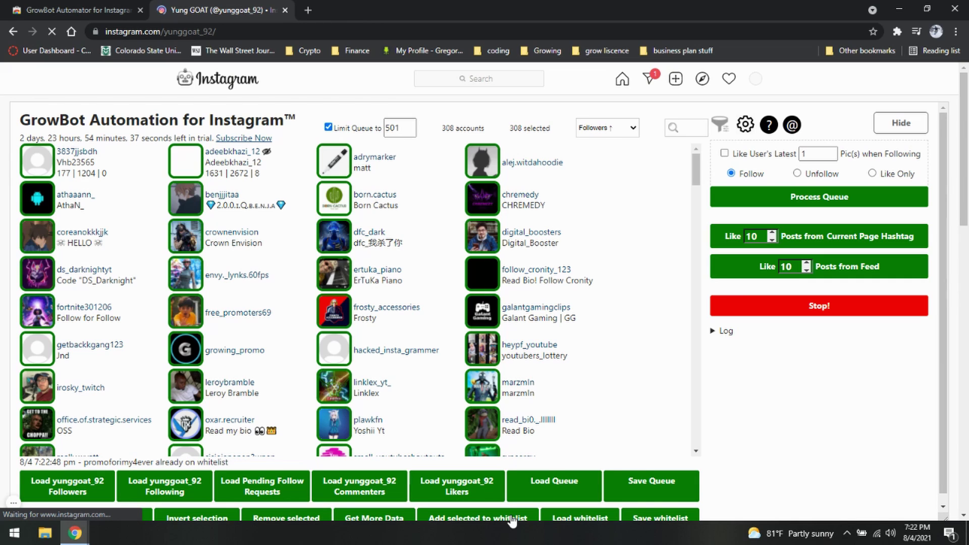